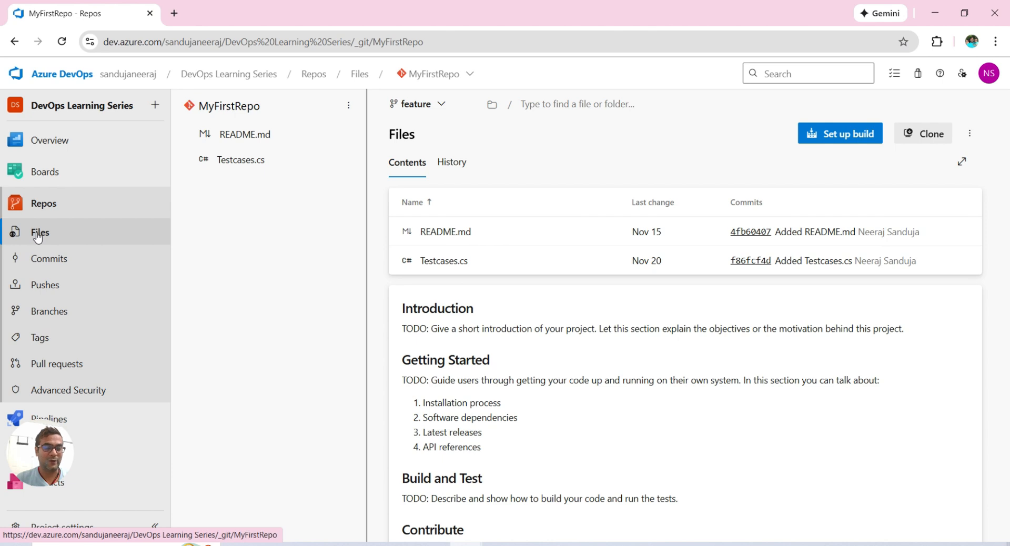
Open README.md in the repository files and review its preview, change history and version comparison
click(37, 237)
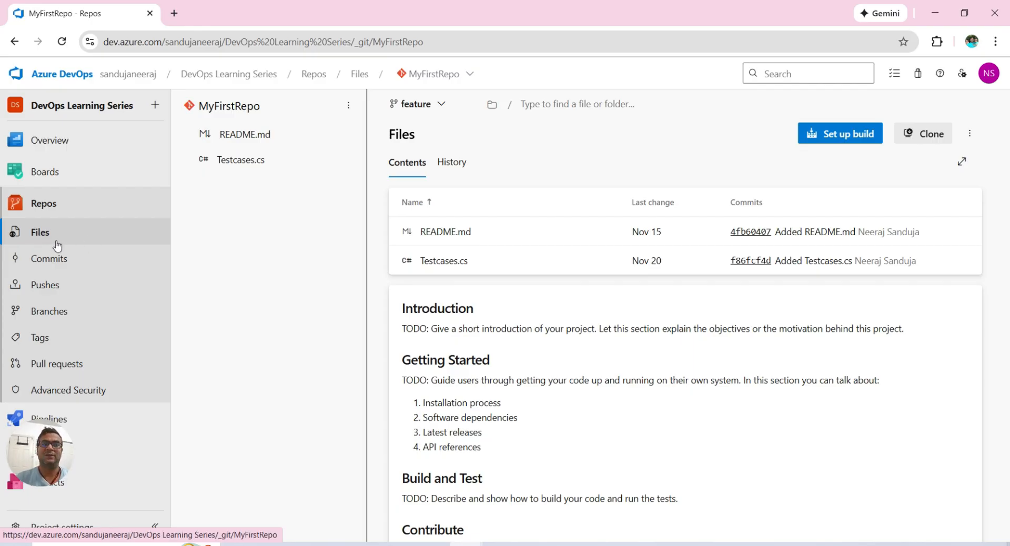
click(239, 136)
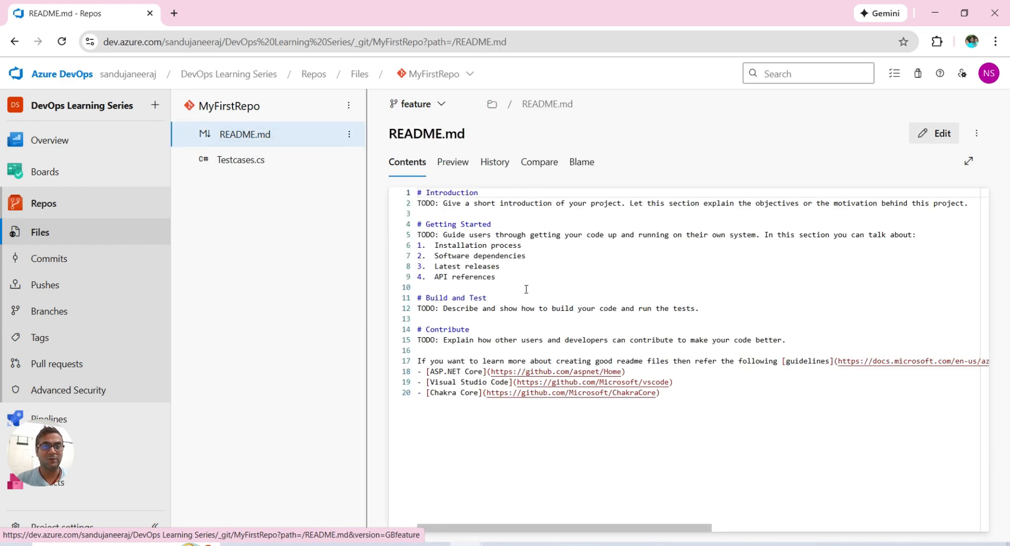
click(452, 164)
click(487, 167)
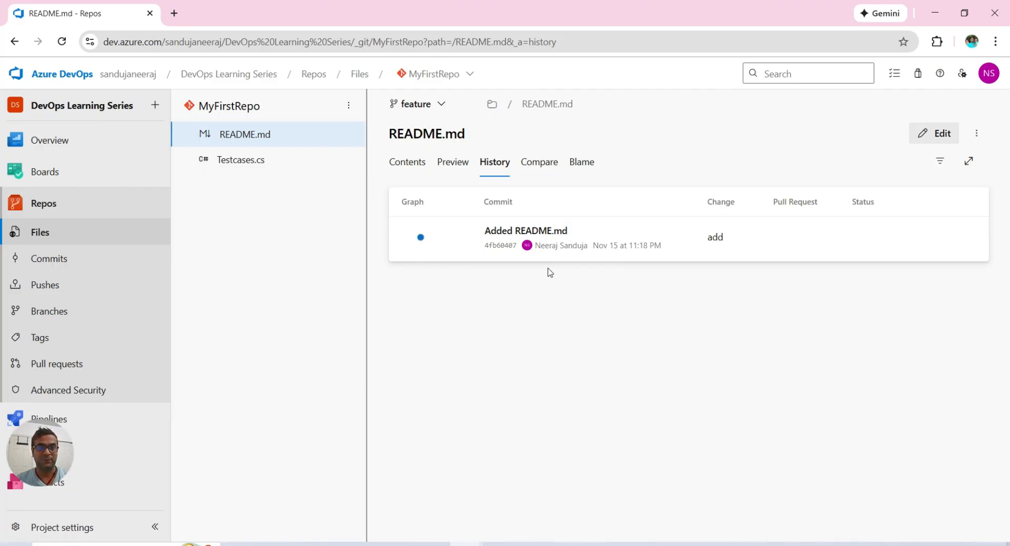
click(543, 165)
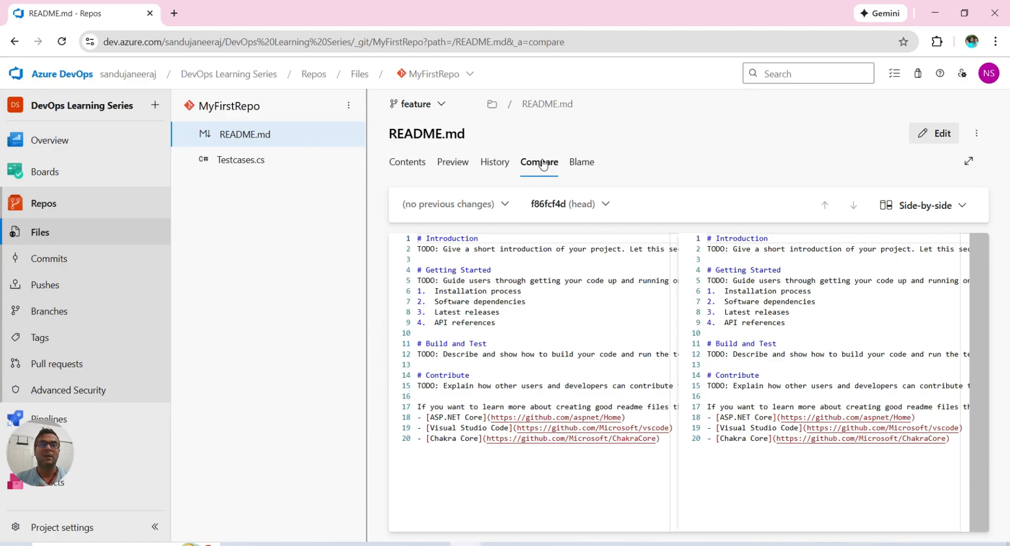
Review the file changes in the "Added README.md" and "Added Testcases.cs" commits on the feature branch
click(46, 264)
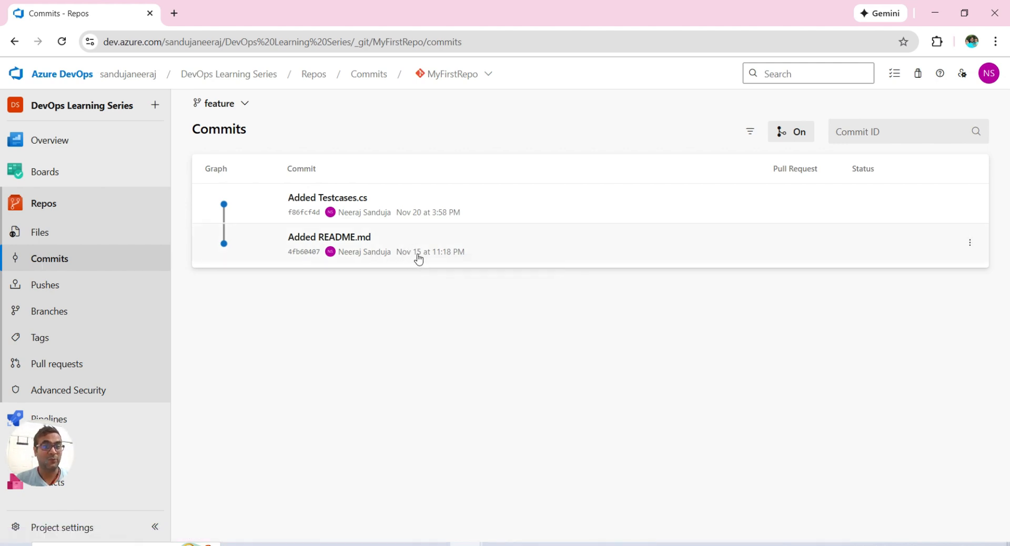
mouse_move(416, 217)
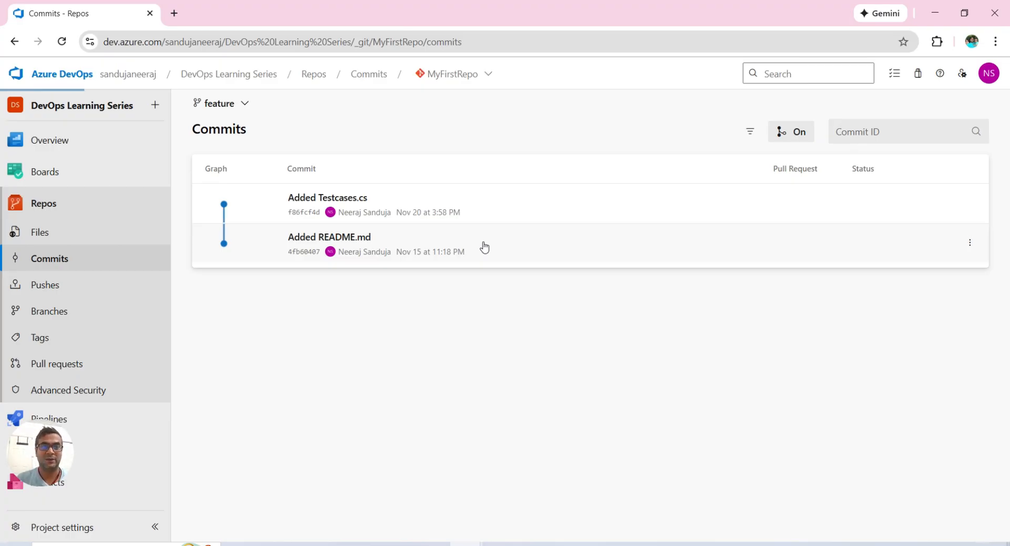
click(484, 247)
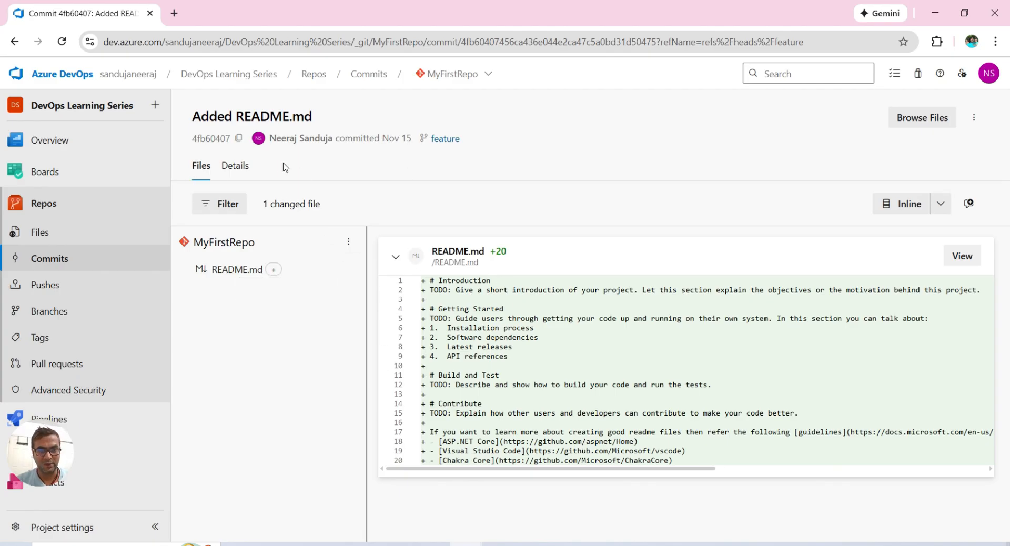
click(50, 259)
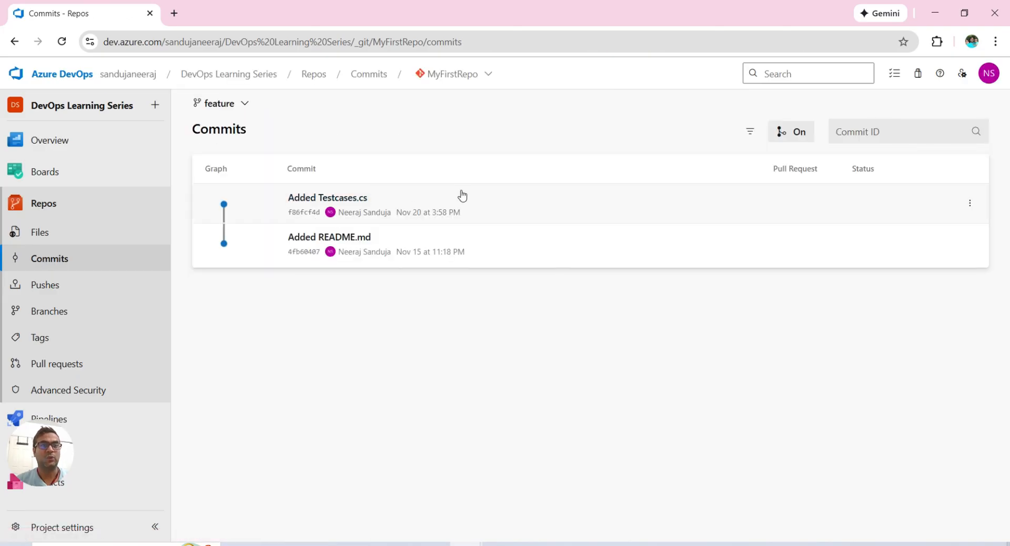
click(496, 202)
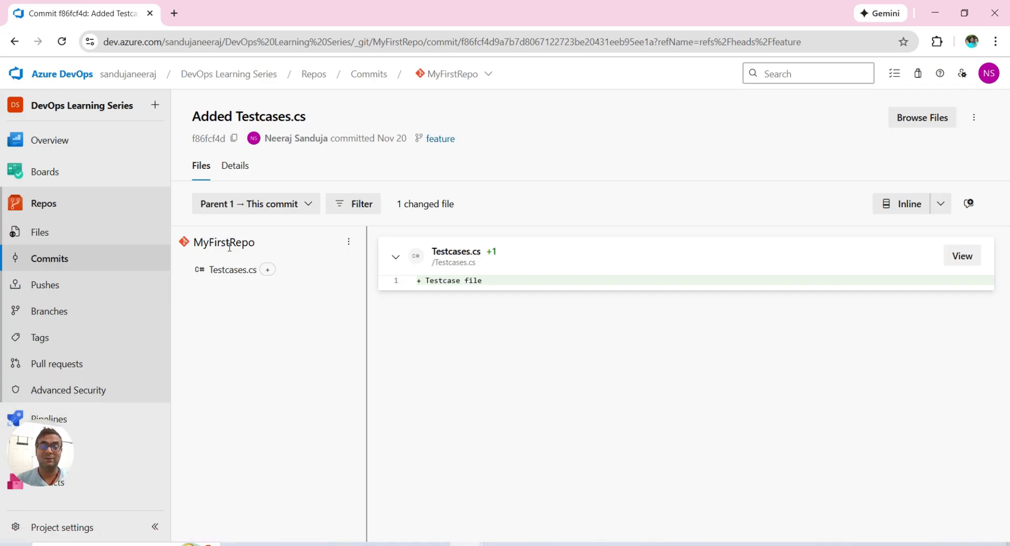
View the repository's pushes and expand the Testcases.cs push to examine its commit
click(38, 289)
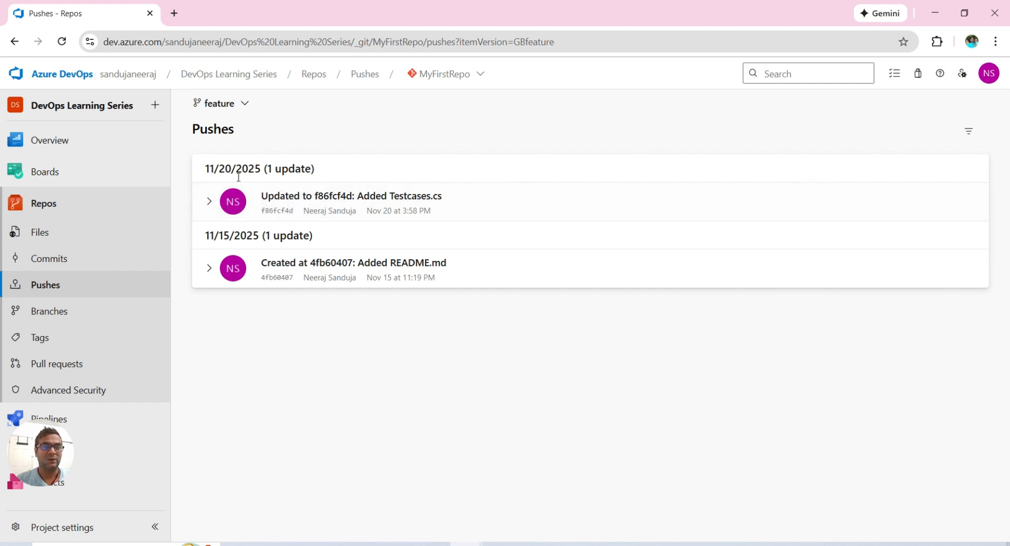
click(208, 202)
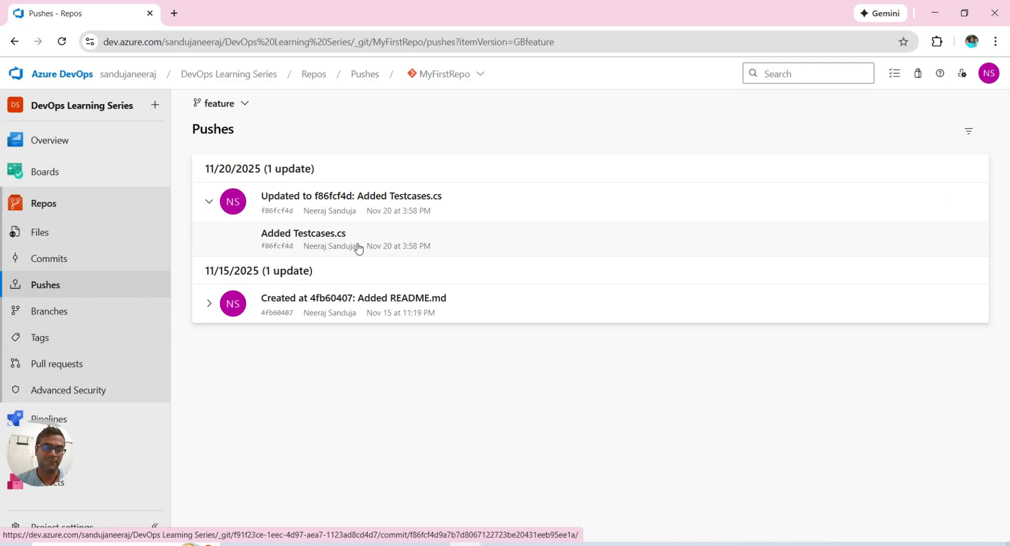
List all branches of the repository and examine the actions available for the feature branch
click(46, 314)
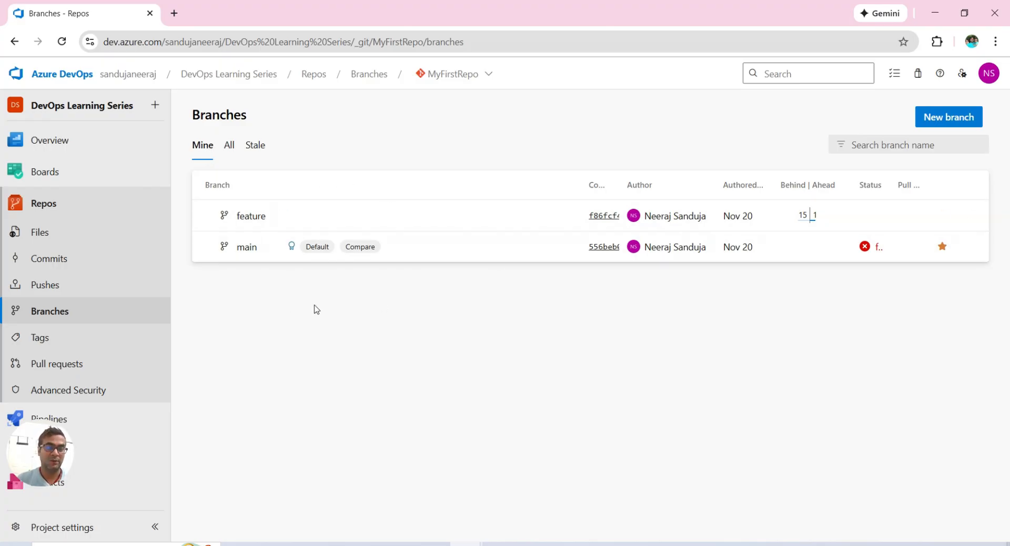
click(230, 152)
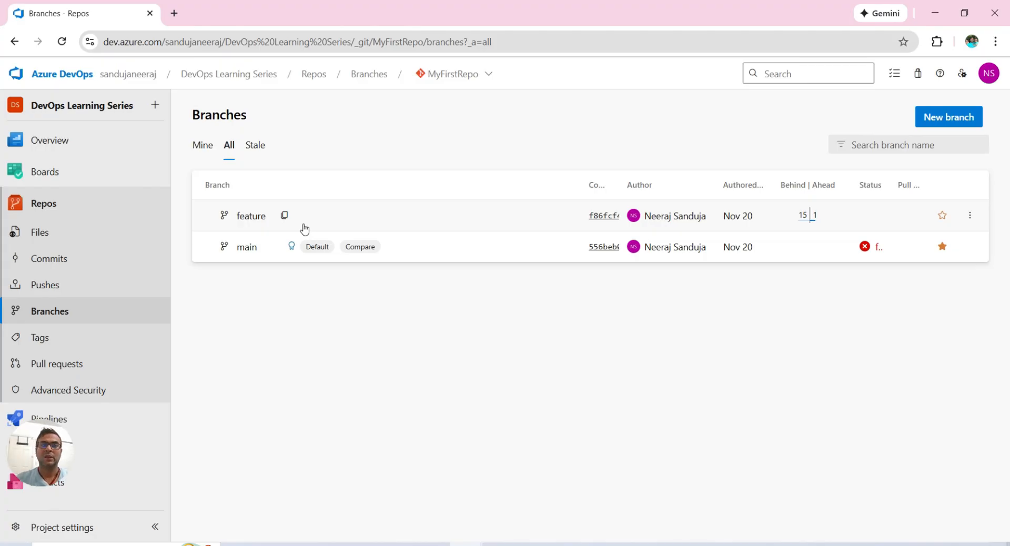
click(971, 217)
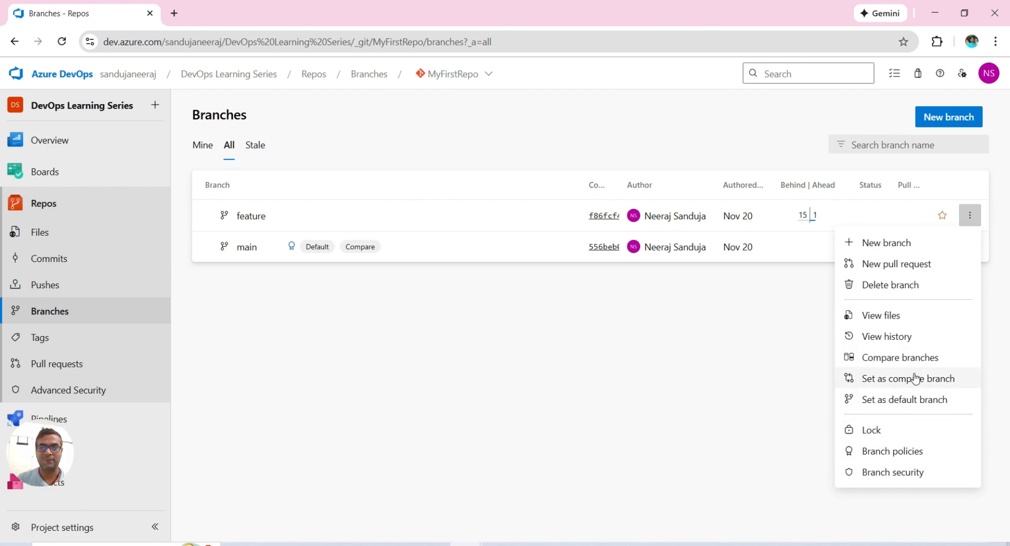
Start a new repository tag and name it MS-Fix
click(42, 339)
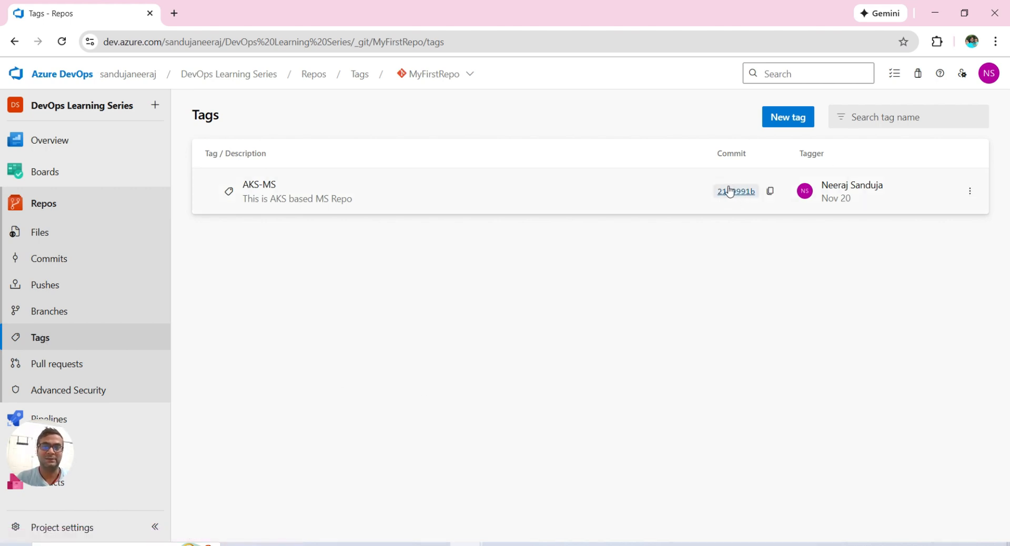
click(787, 118)
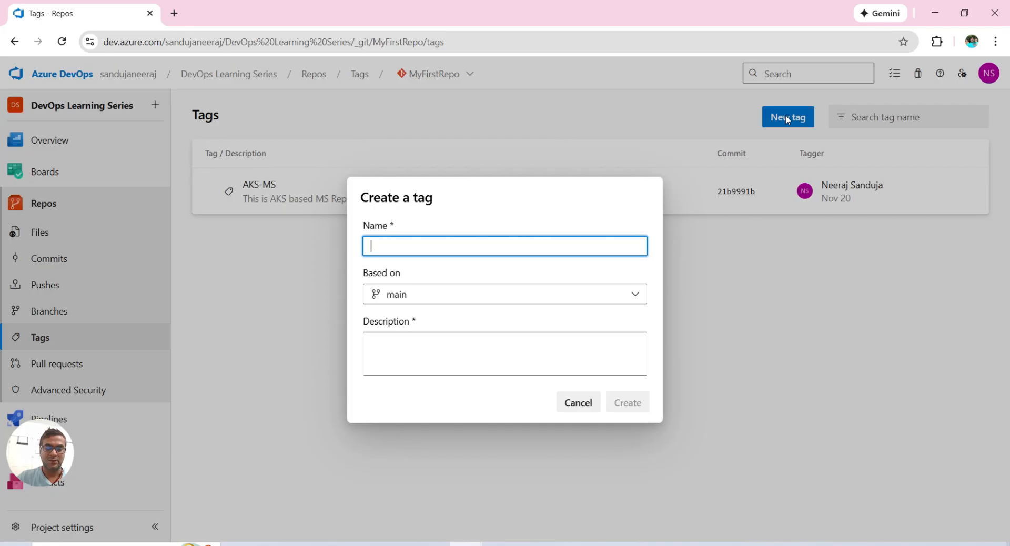
text(MS)
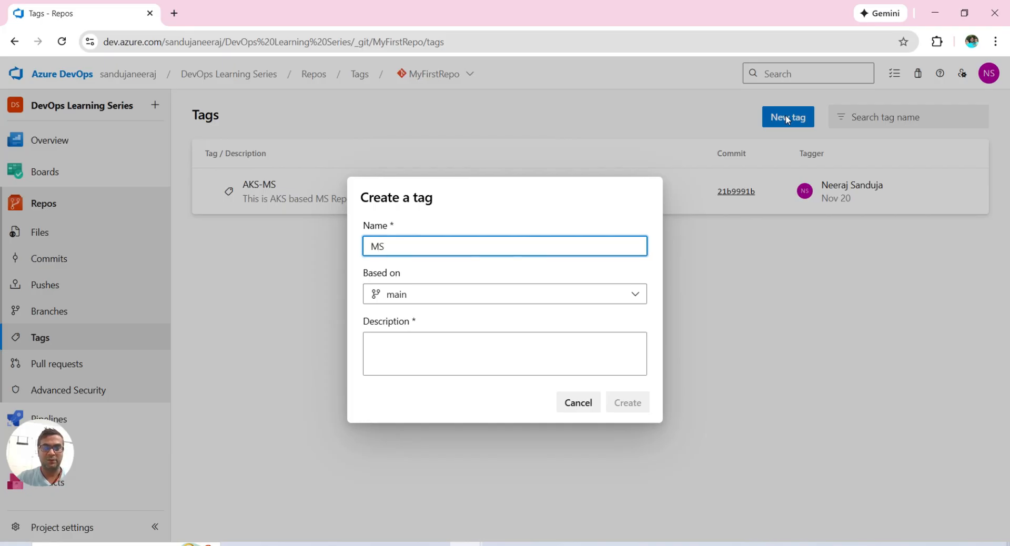
text(-Fix)
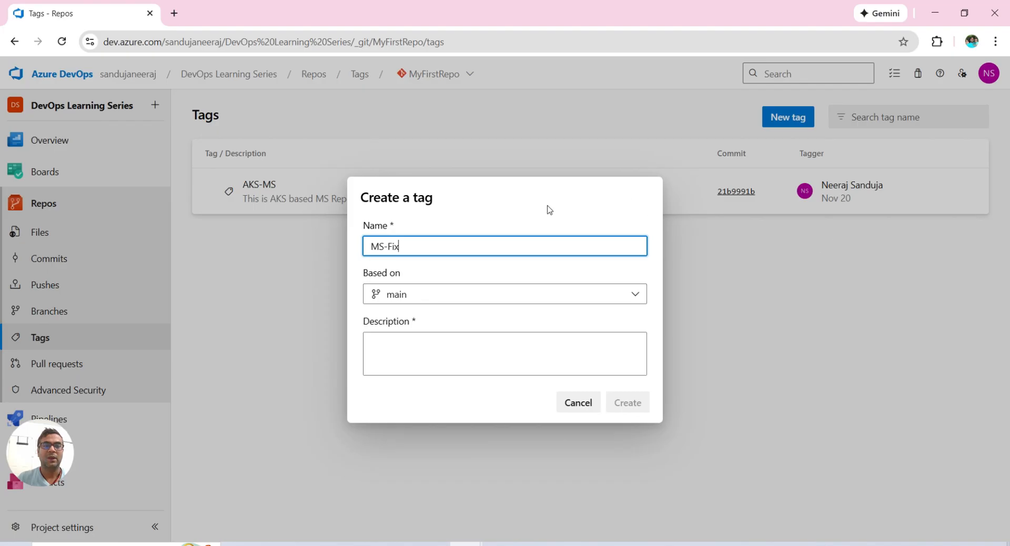
Base the MS-Fix tag on the feature branch, checking which tags and commits are offered as alternative bases
click(540, 299)
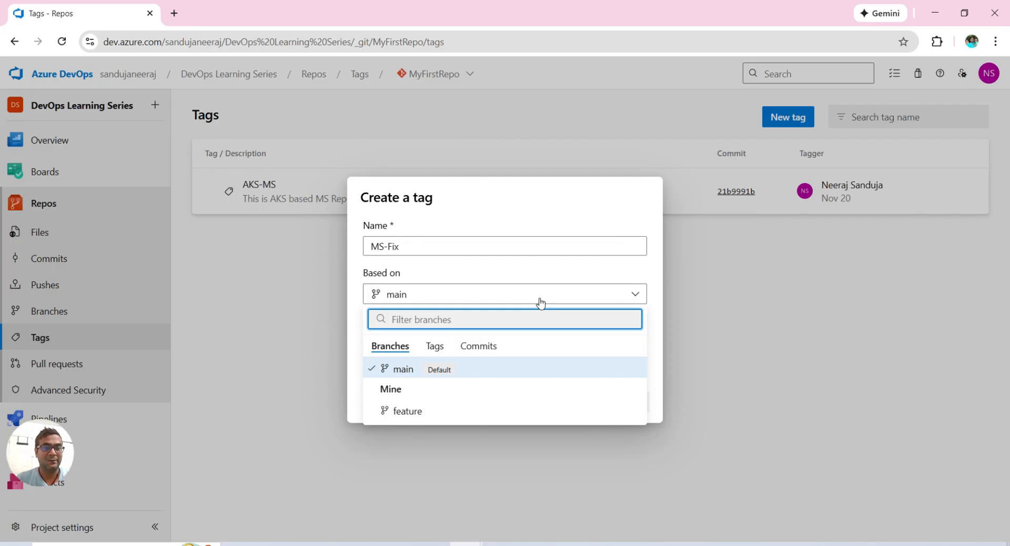
click(479, 346)
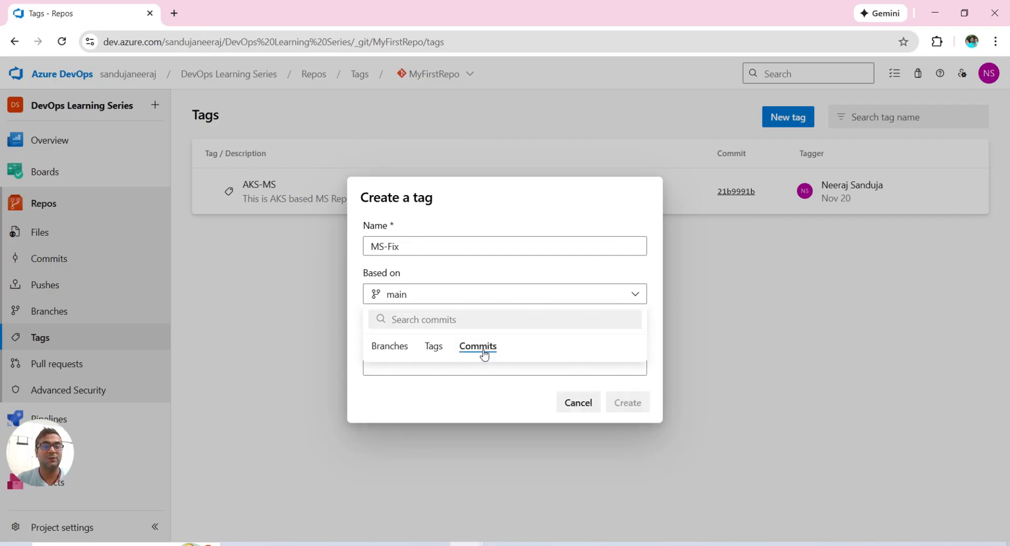
click(379, 348)
click(418, 422)
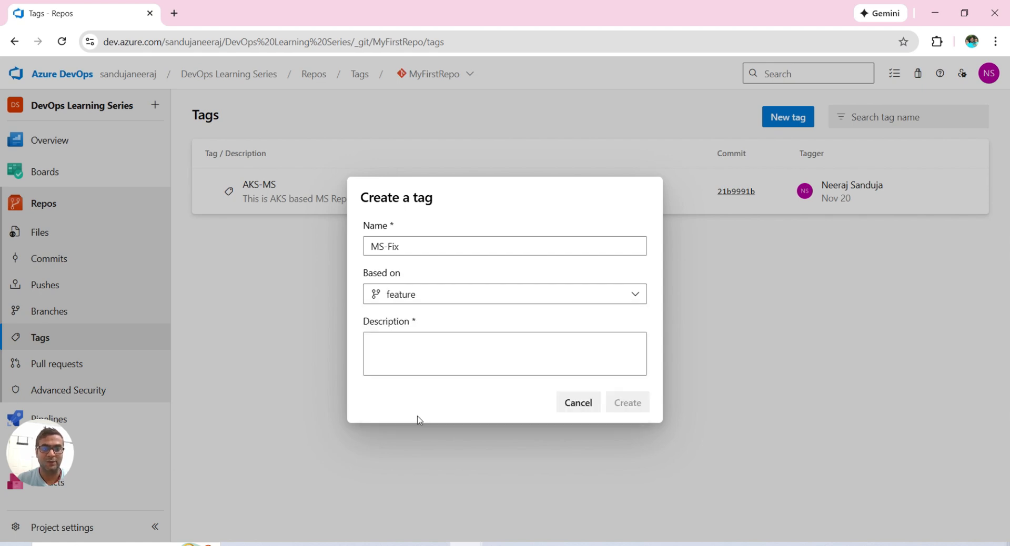
click(462, 299)
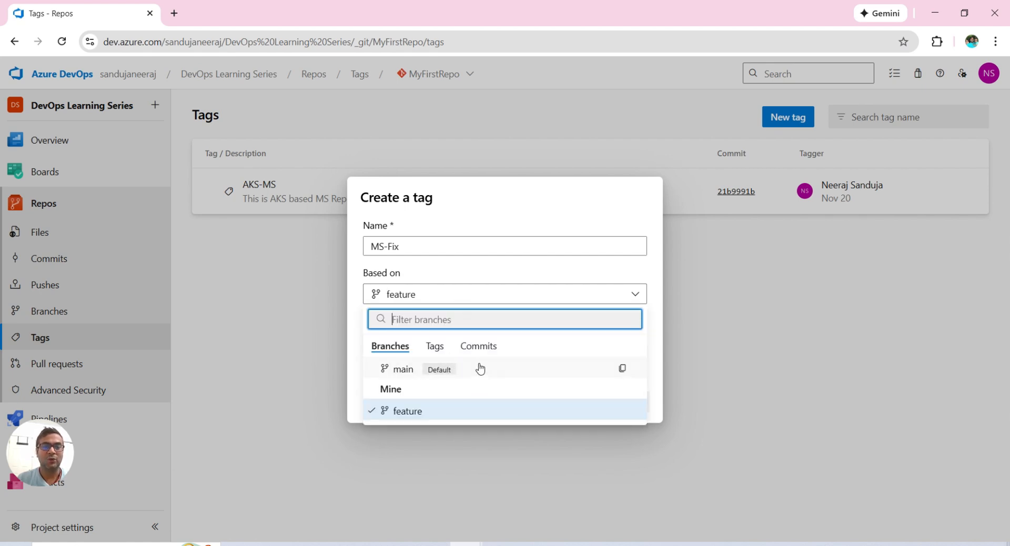
click(436, 350)
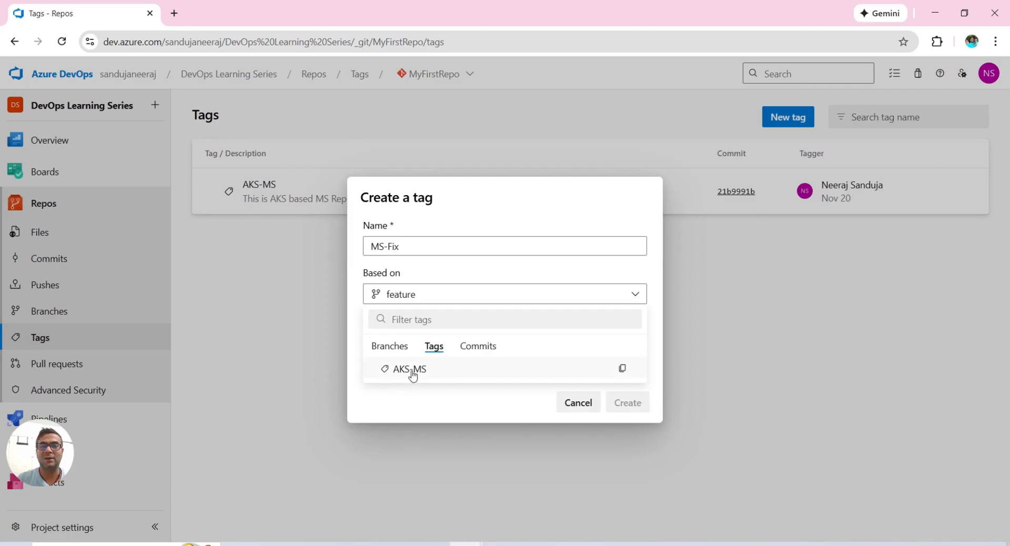
click(482, 354)
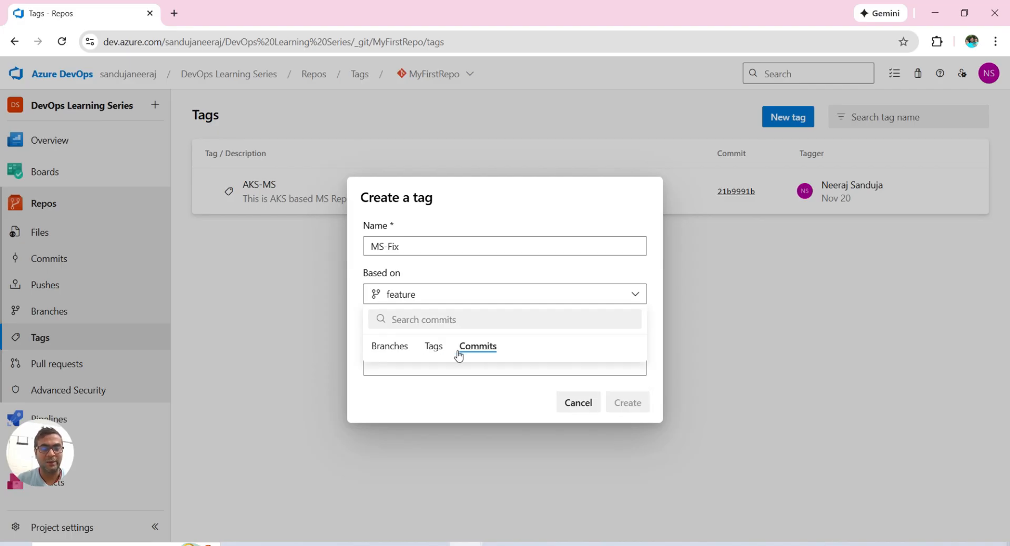
click(387, 350)
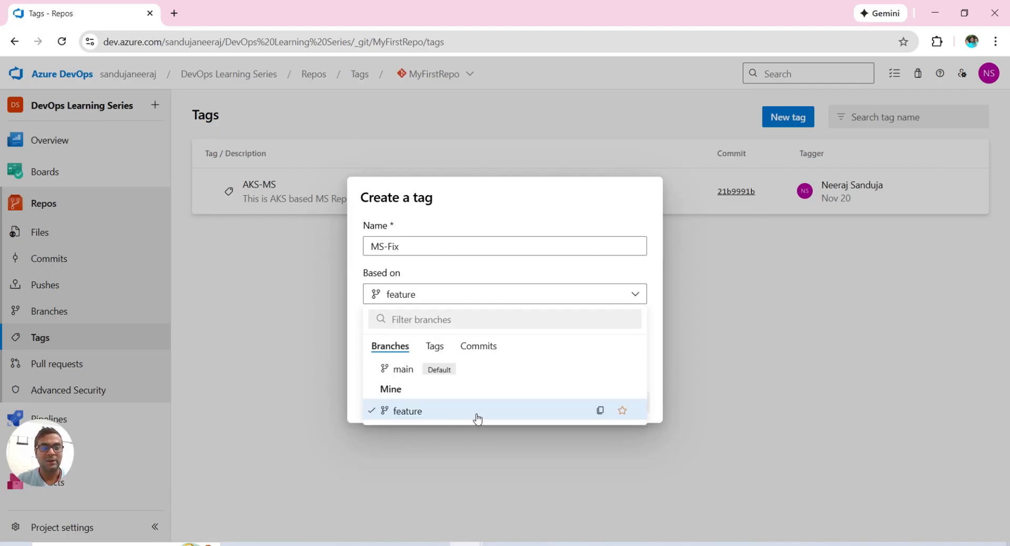
click(404, 414)
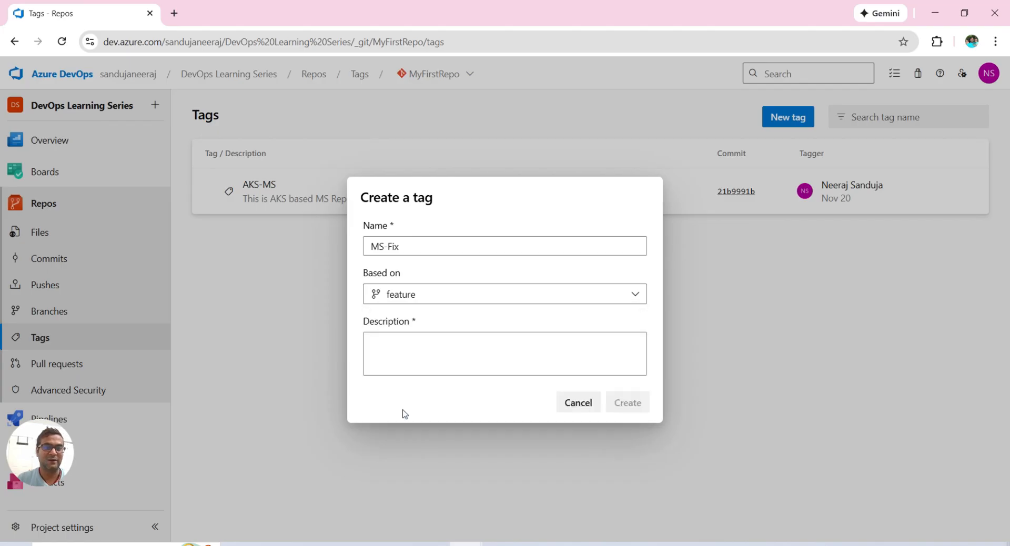
Describe the tag as "Tagged of my feature branch dated 12/1/25" and create it
click(411, 352)
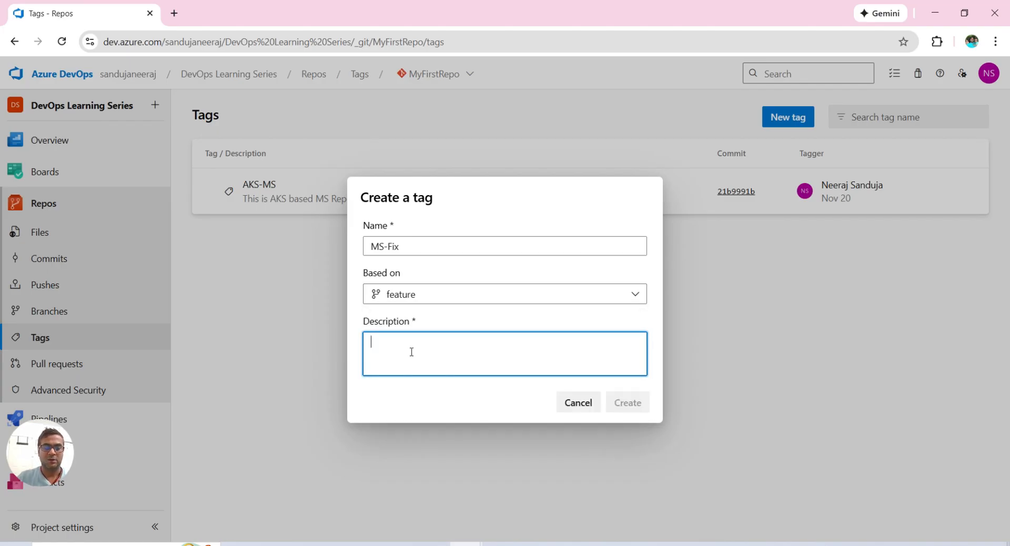
text(Tagged of my feature)
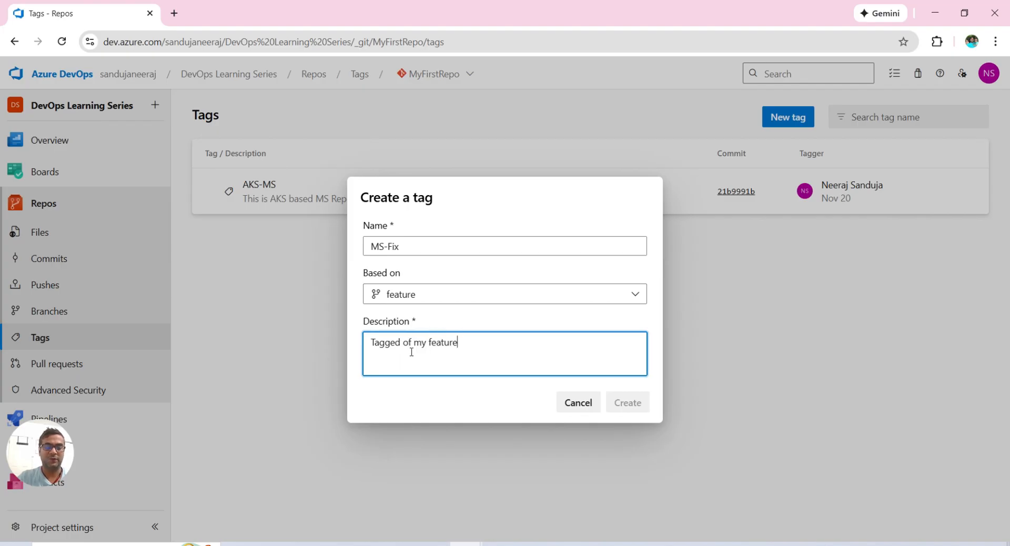
text( brach for)
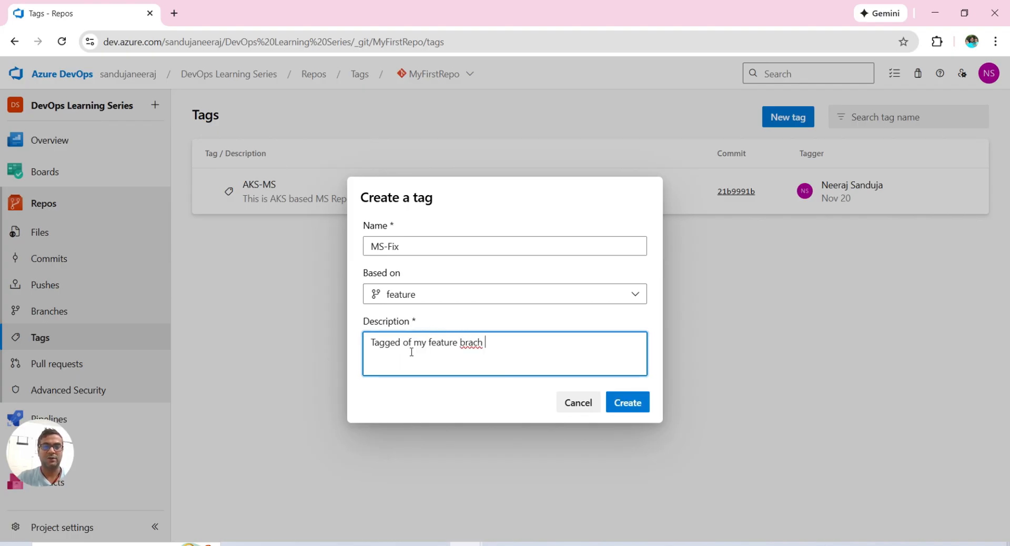
key(BackSpace)
key(BackSpace)
key(BackSpace)
key(BackSpace)
key(BackSpace)
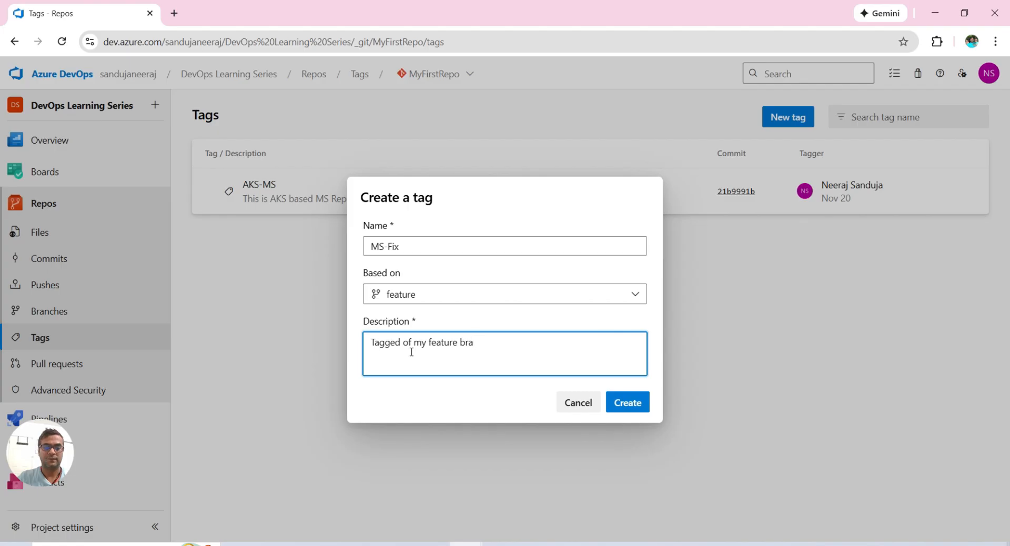
text(nch dated )
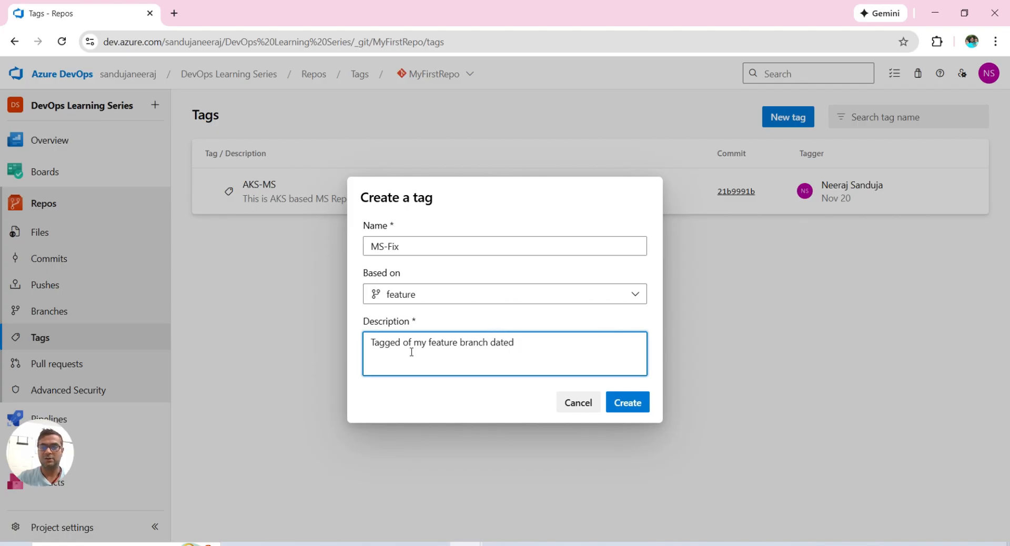
text(12/1/25)
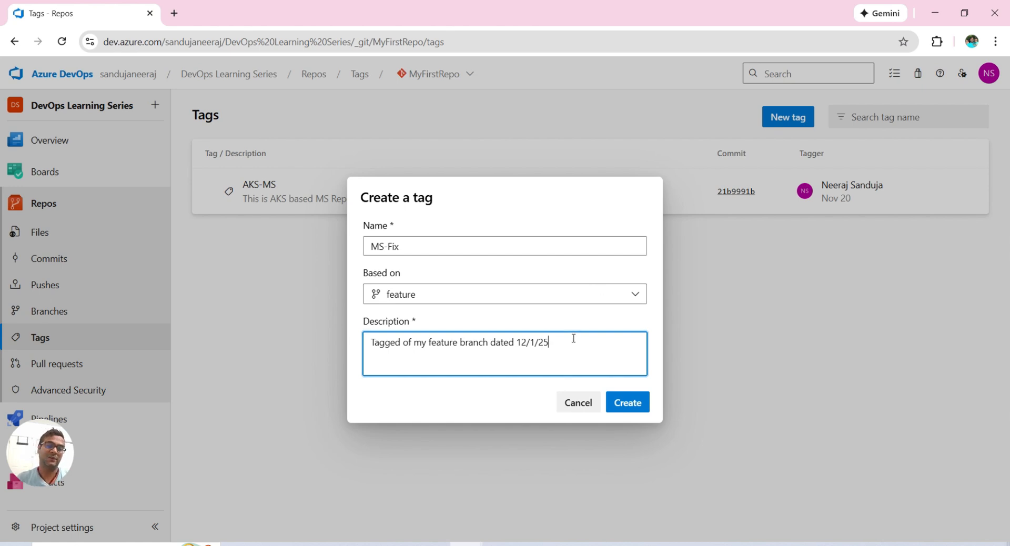
click(623, 405)
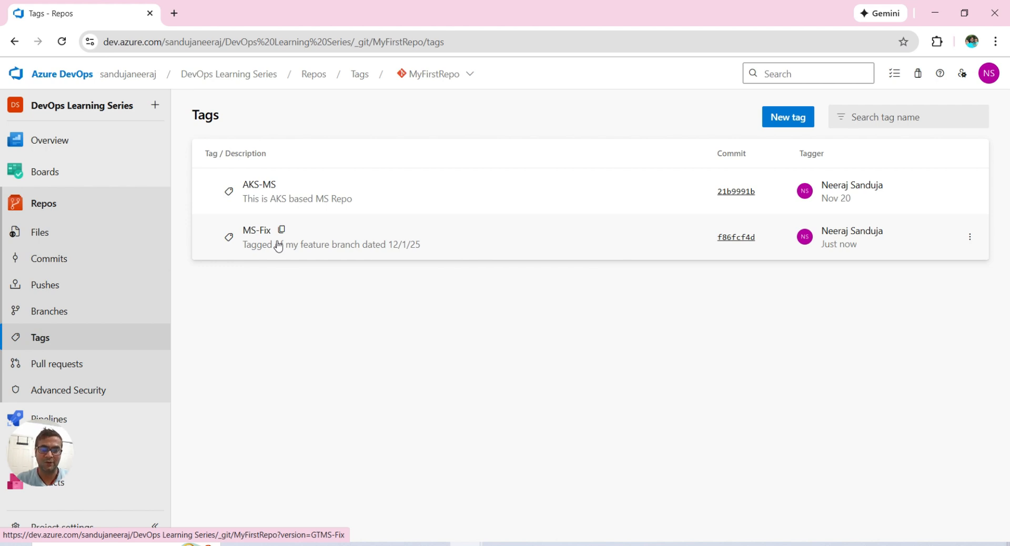
Start a new pull request from the feature branch into main, checking the branches offered as source and target
click(40, 369)
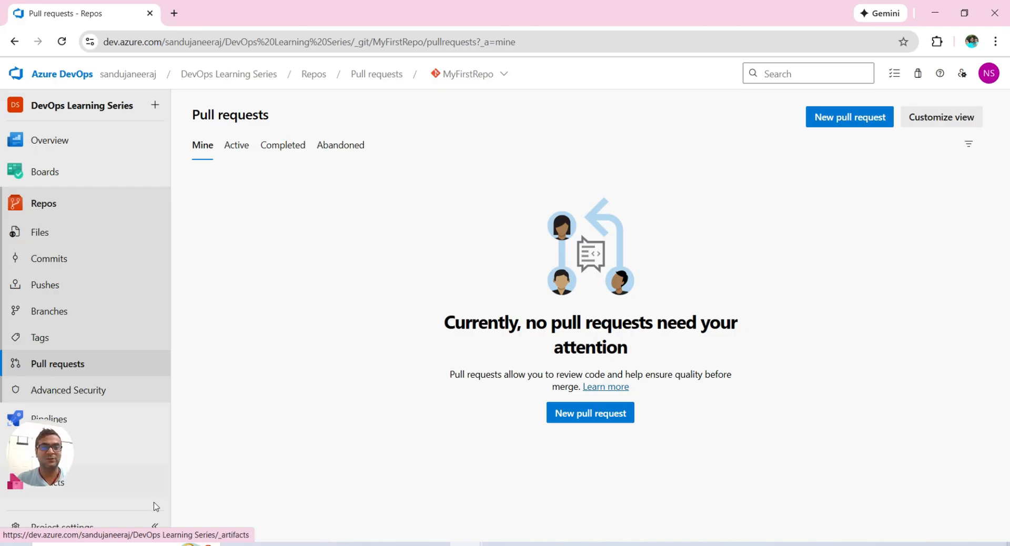
click(594, 414)
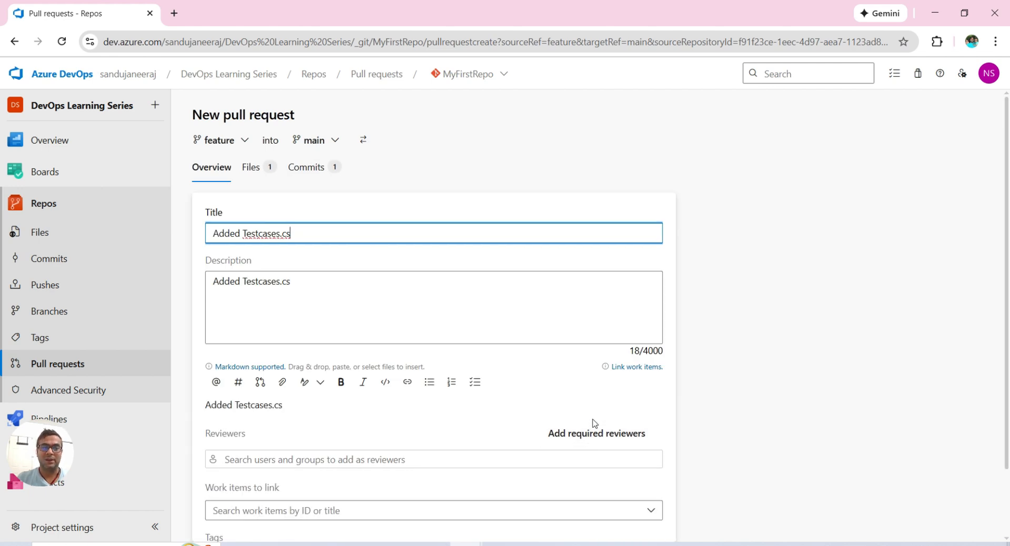
click(244, 149)
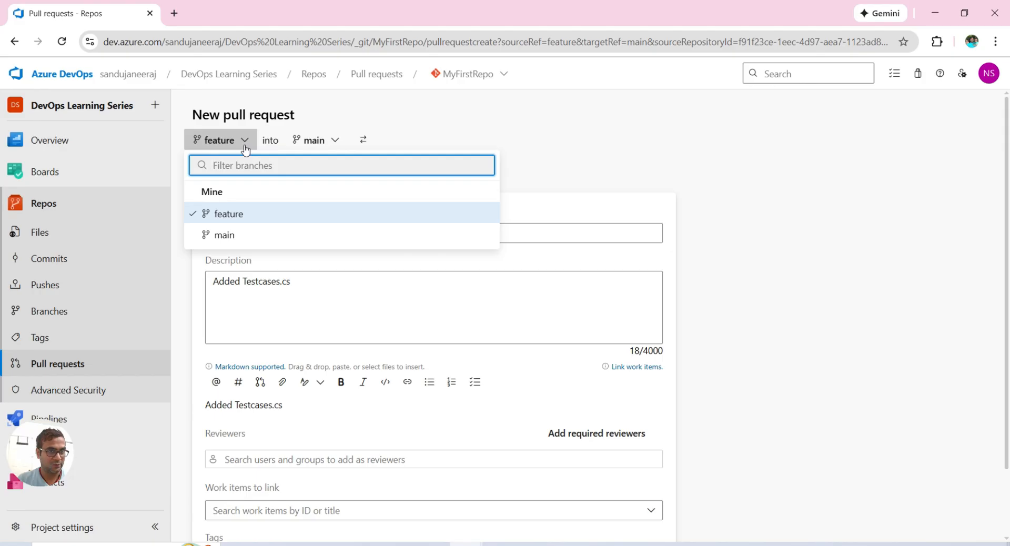
click(245, 148)
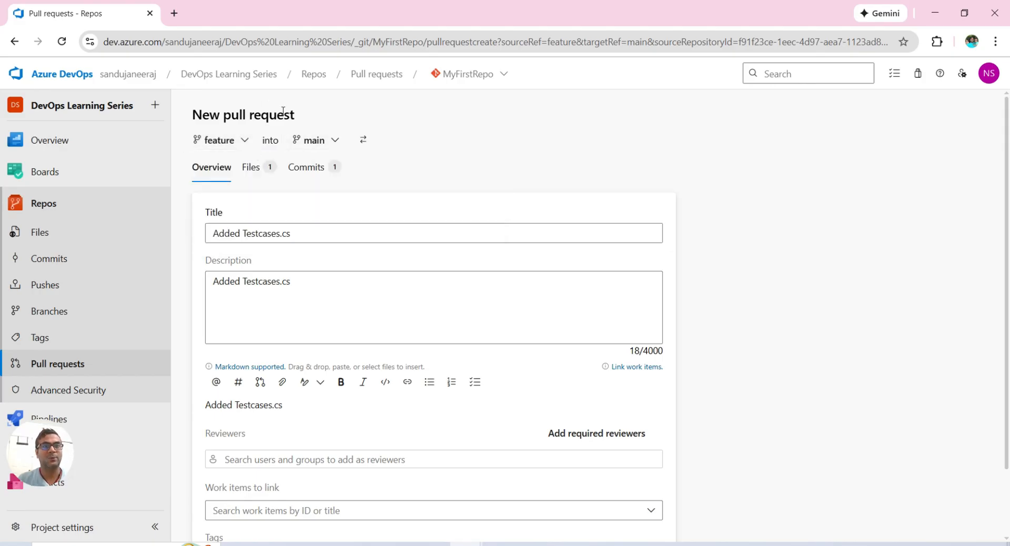
click(338, 144)
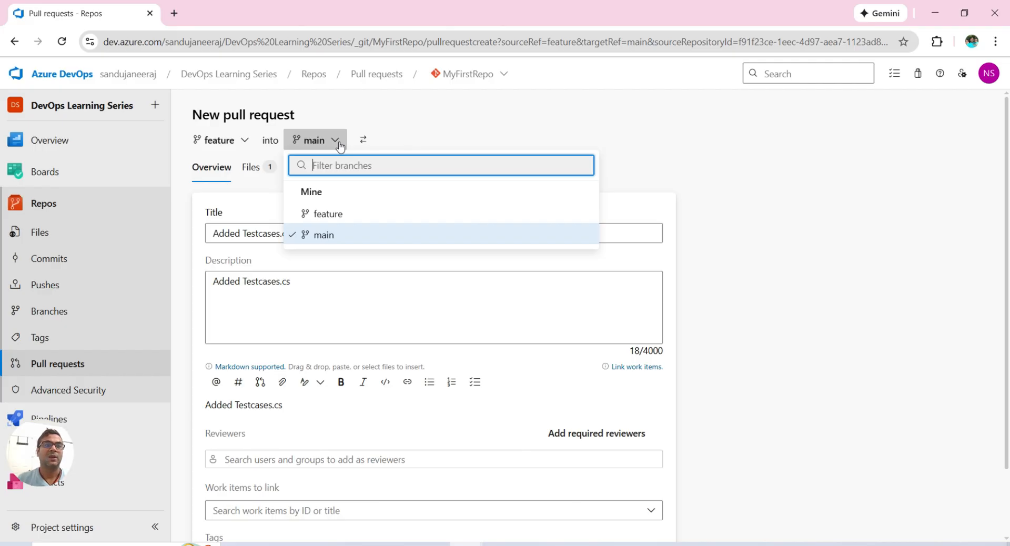
click(435, 120)
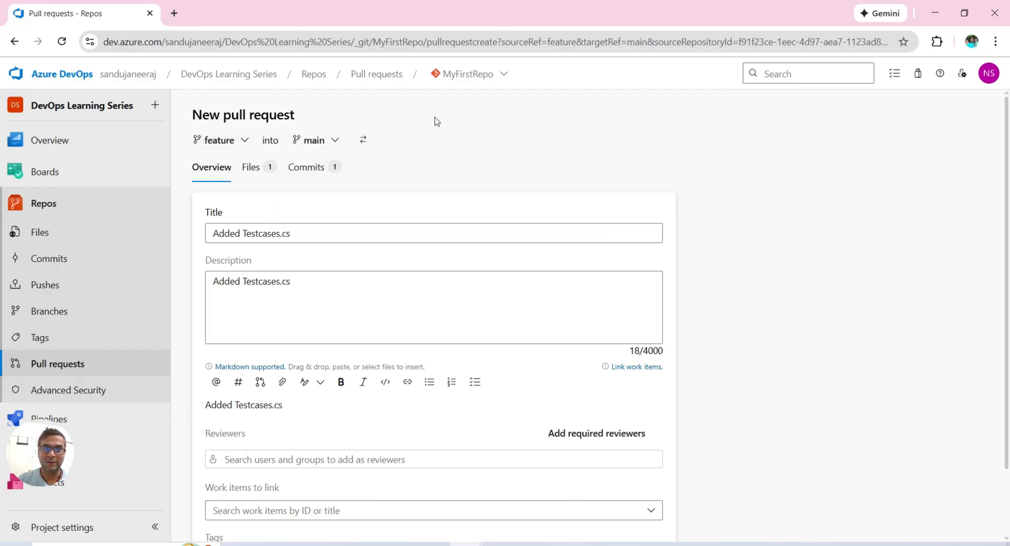
Examine the changed files and commits that the new pull request would include, and return to its overview
click(251, 168)
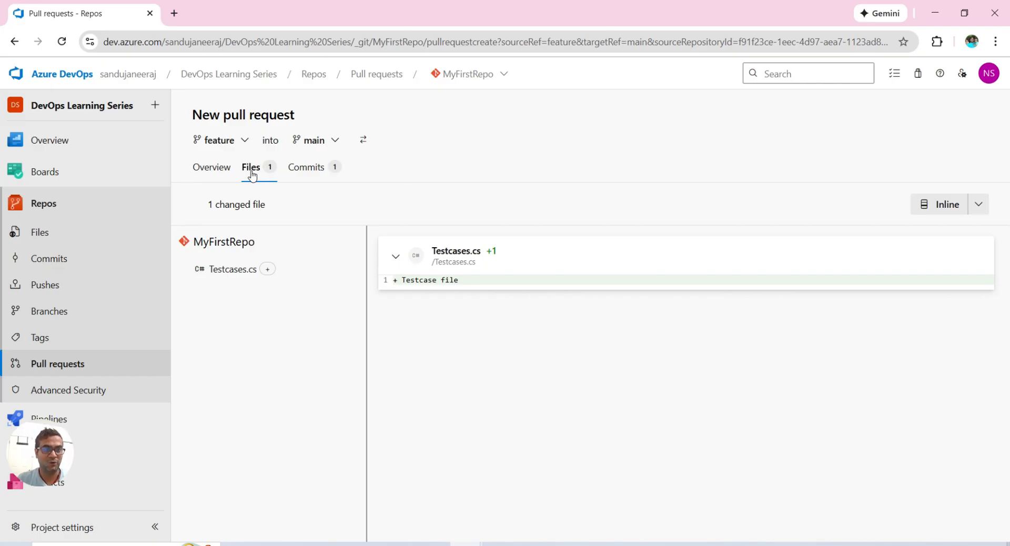
click(318, 169)
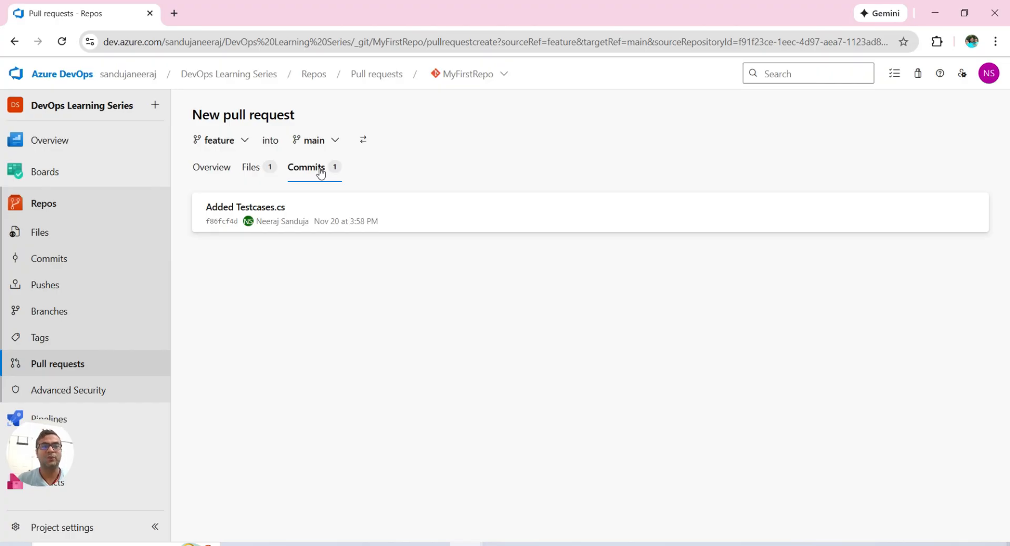
click(218, 168)
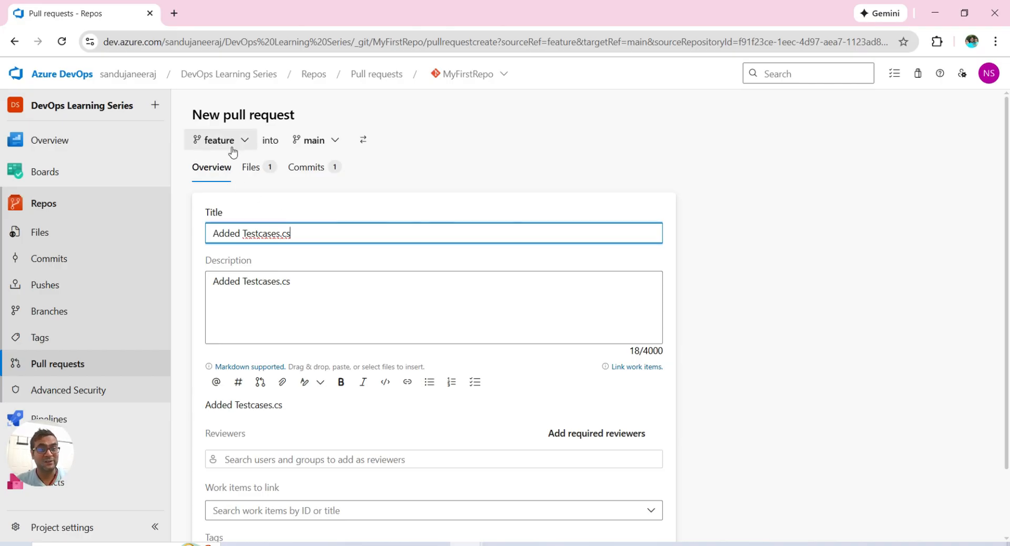
Create the pull request with "Added Testcases.cs" as title and description, checking the available reviewers and work items without adding any
drag(310, 232, 196, 233)
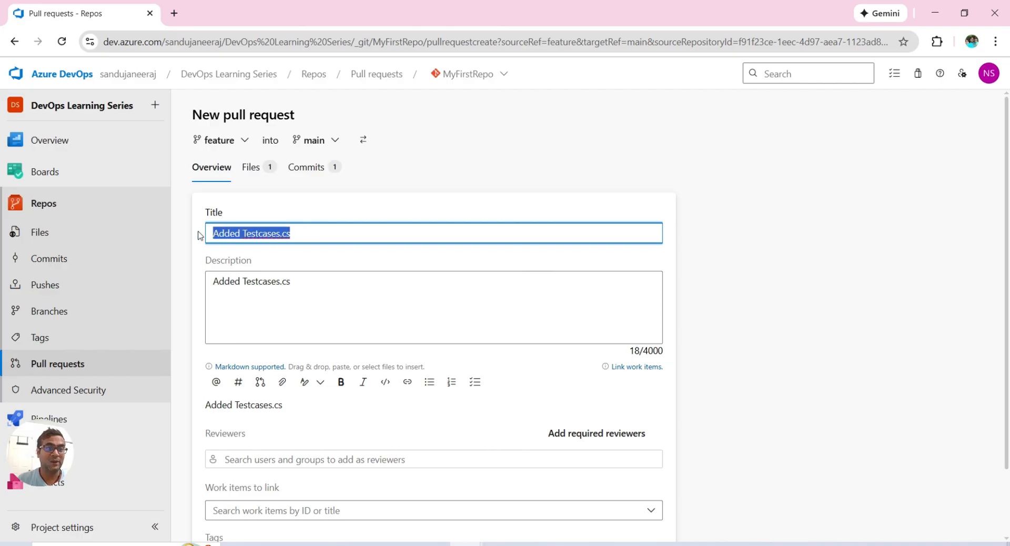
drag(318, 301, 194, 283)
scroll(341, 416, down, 2)
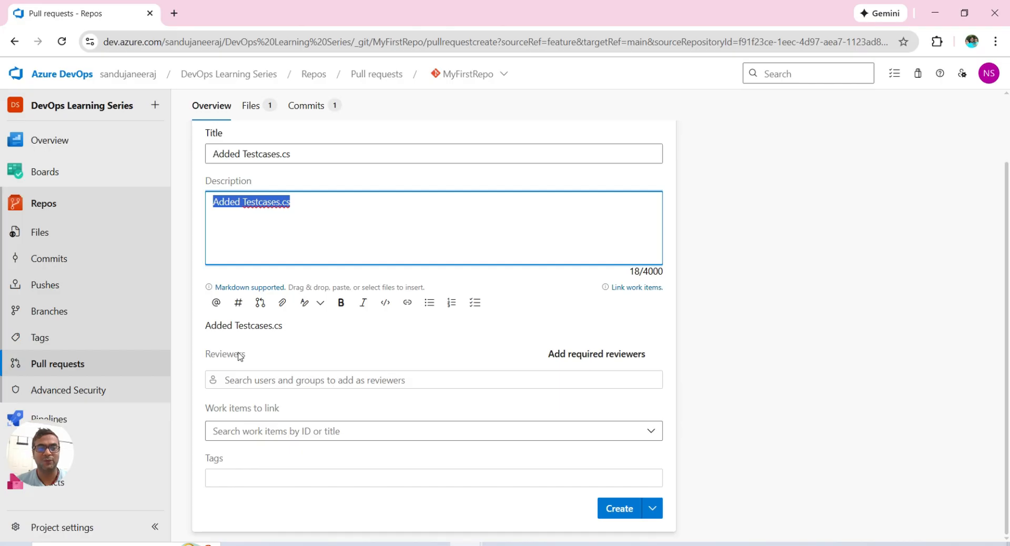
click(303, 381)
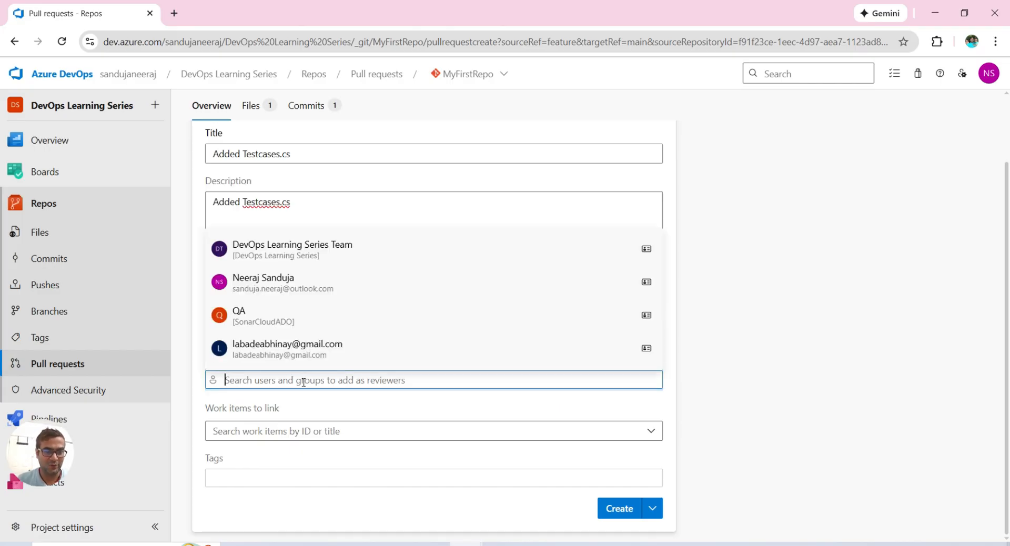
click(281, 436)
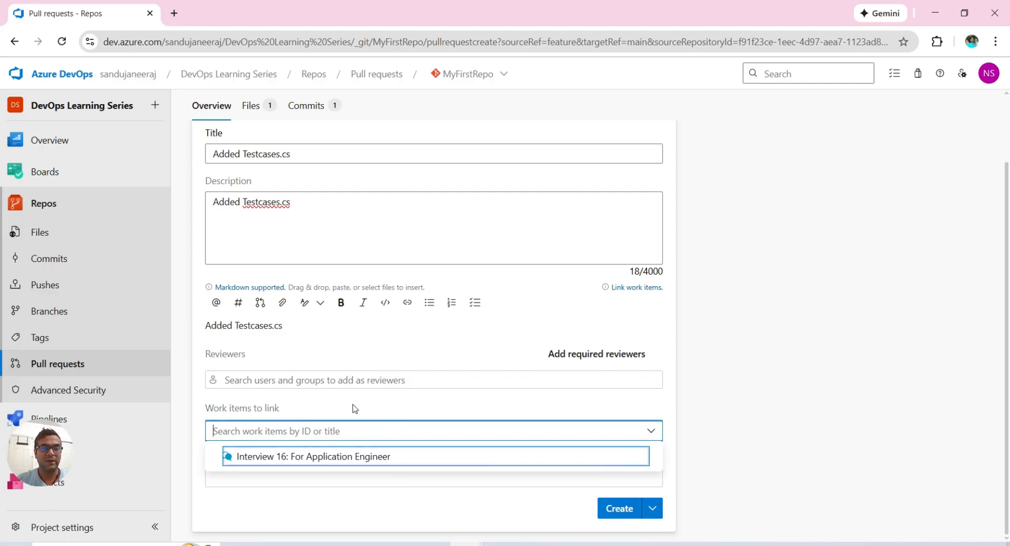
key(Escape)
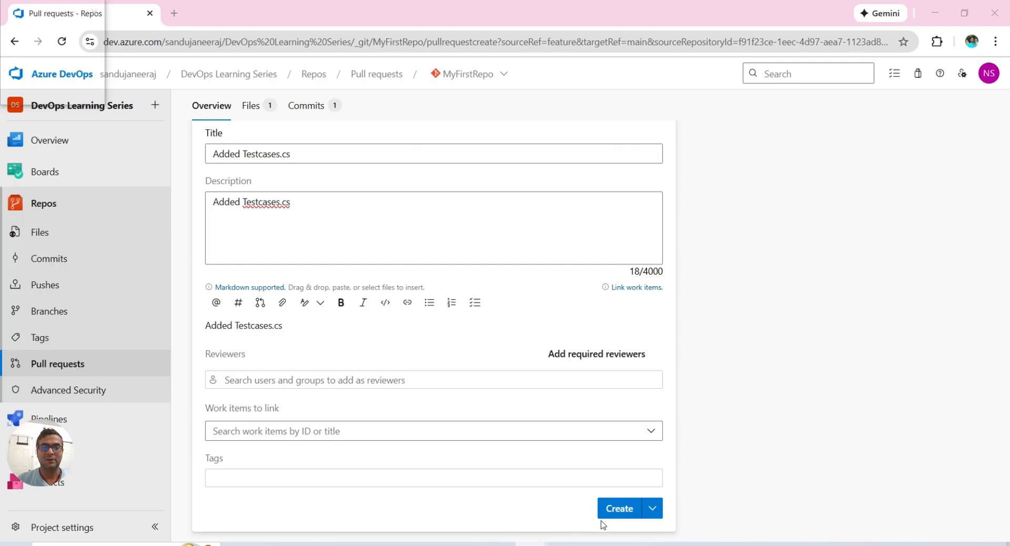
click(617, 511)
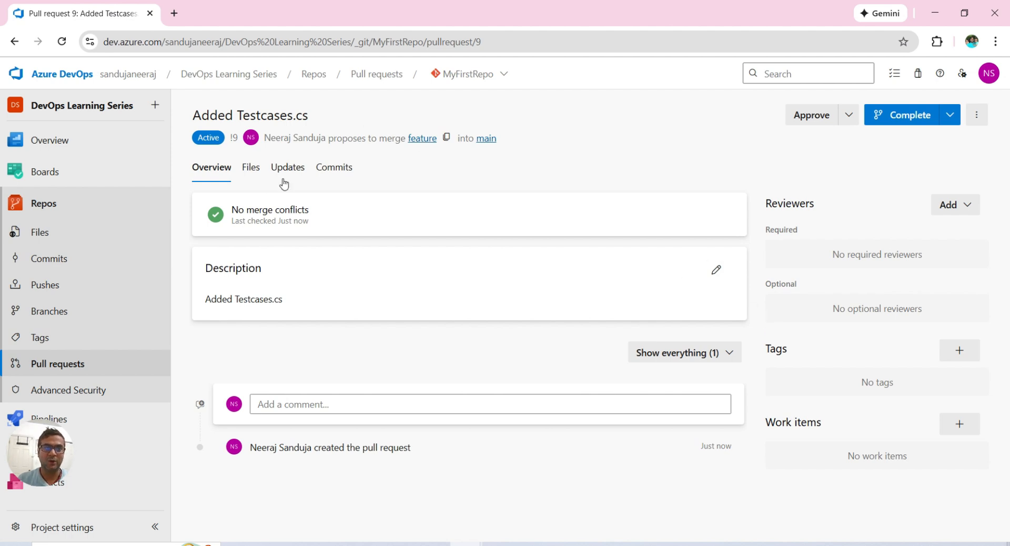
Review the files, updates and commits of the created pull request and return to its overview
click(250, 167)
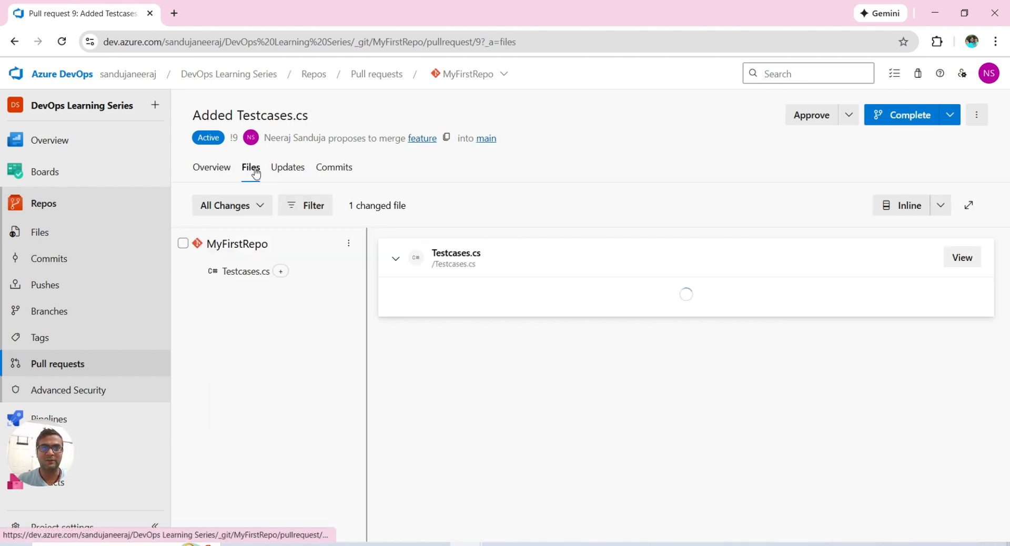
click(286, 168)
click(335, 170)
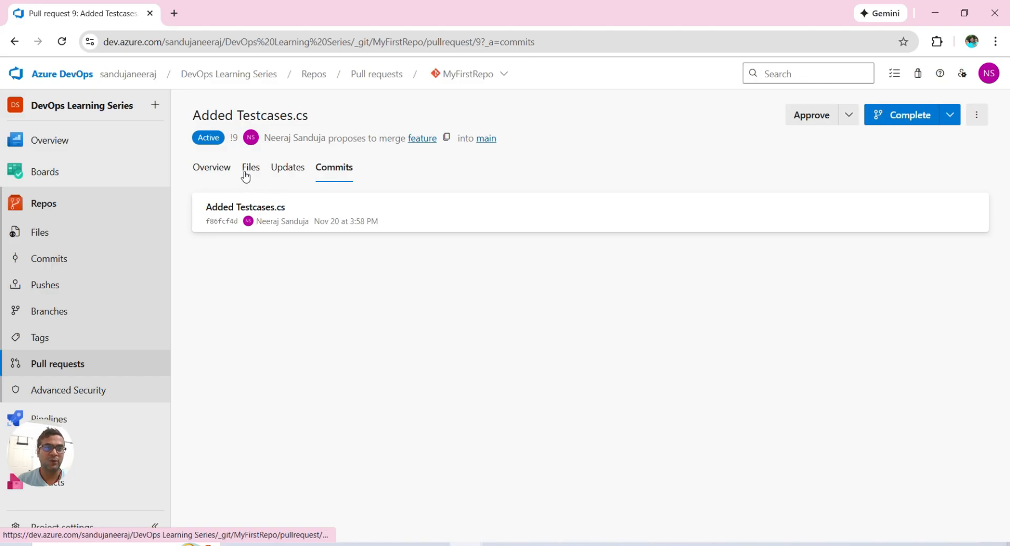
click(251, 174)
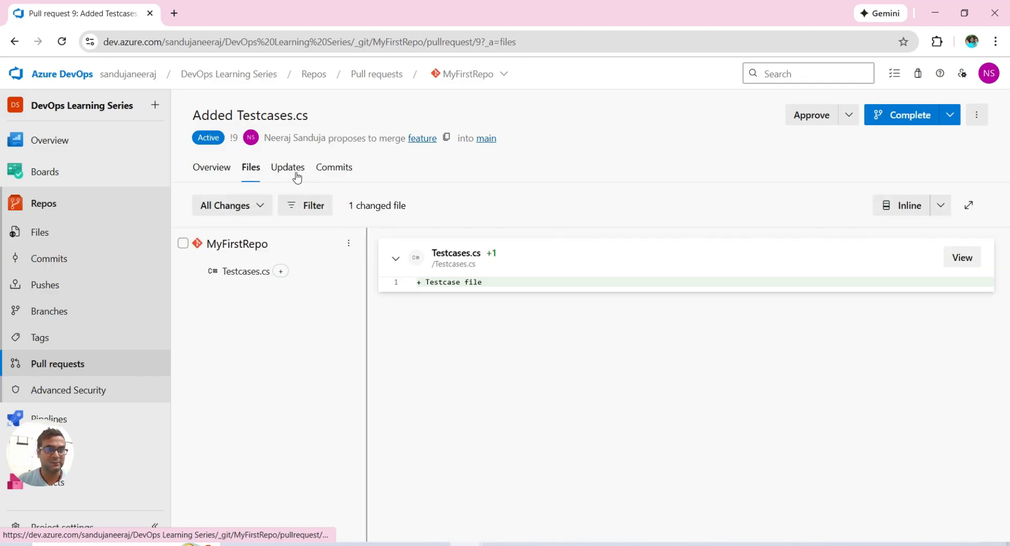
click(298, 172)
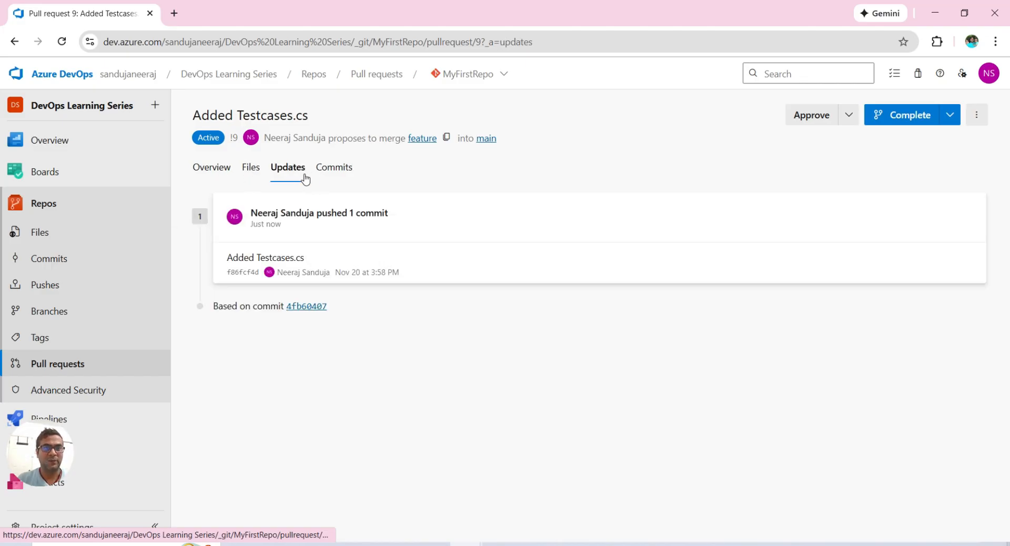
click(335, 173)
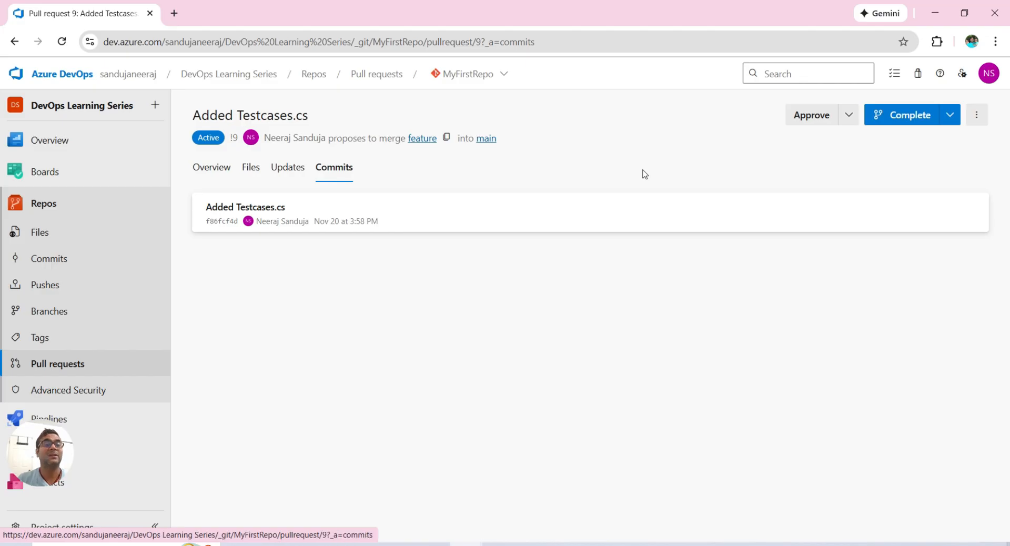
click(217, 169)
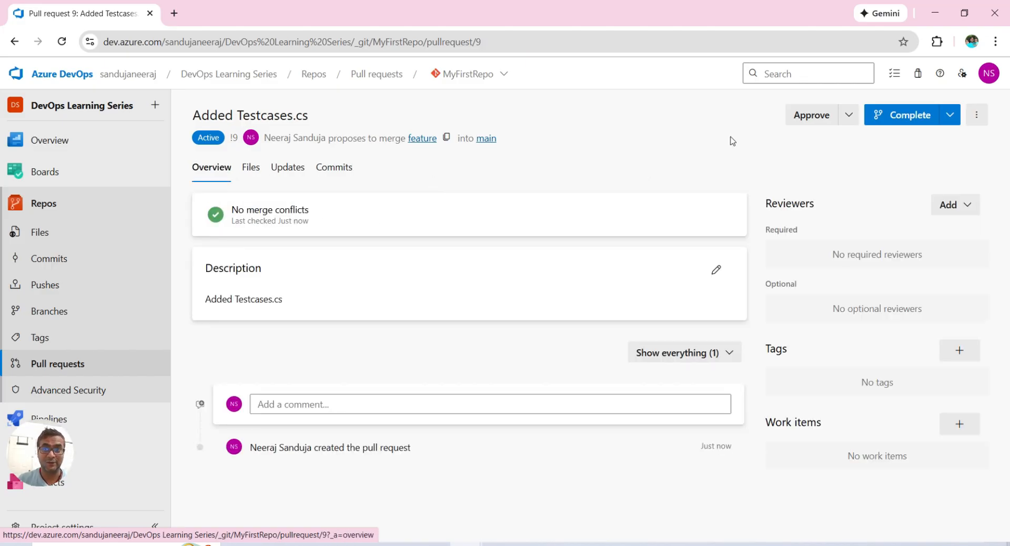
Approve the pull request and complete its merge with the Merge (no fast forward) type, leaving all post-completion options off
click(804, 117)
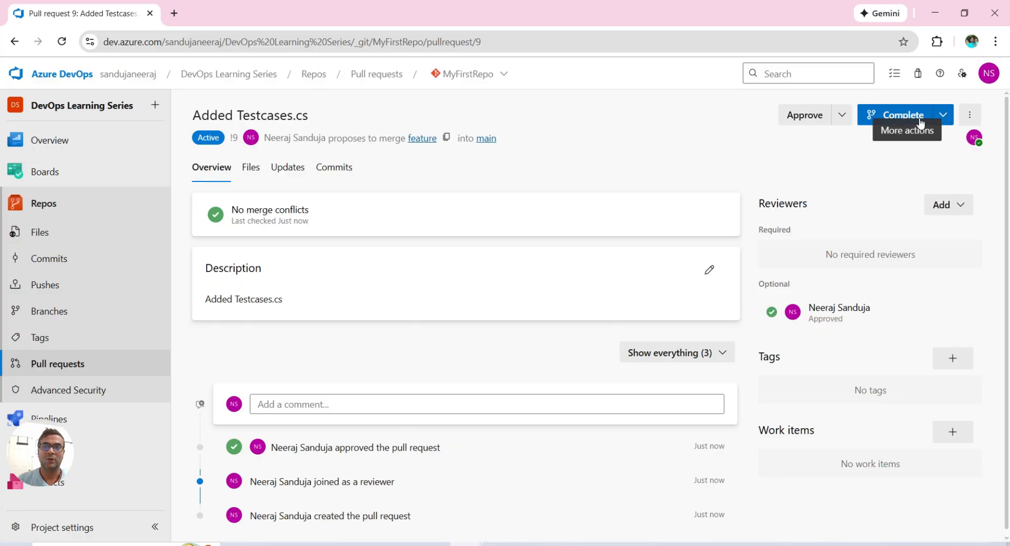
click(942, 117)
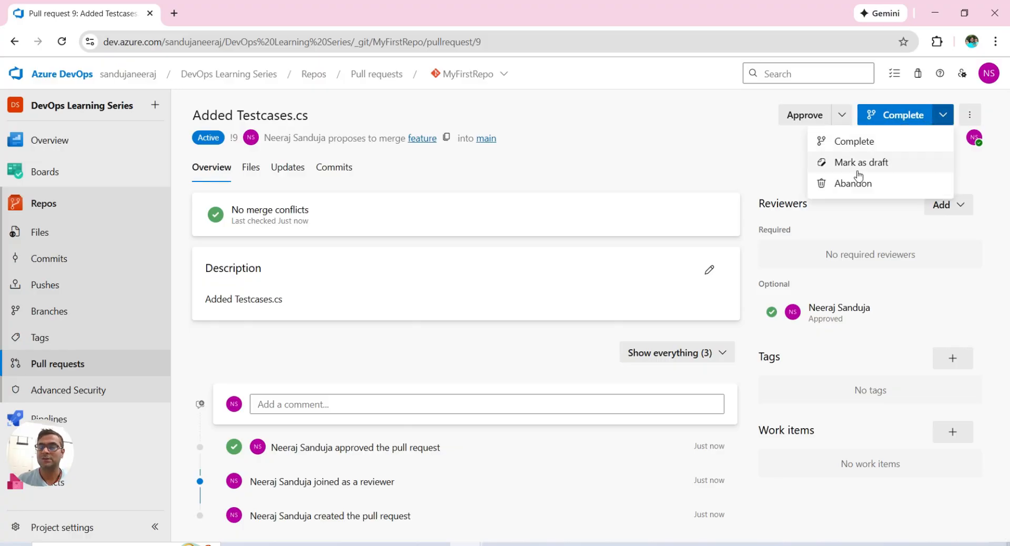
click(866, 144)
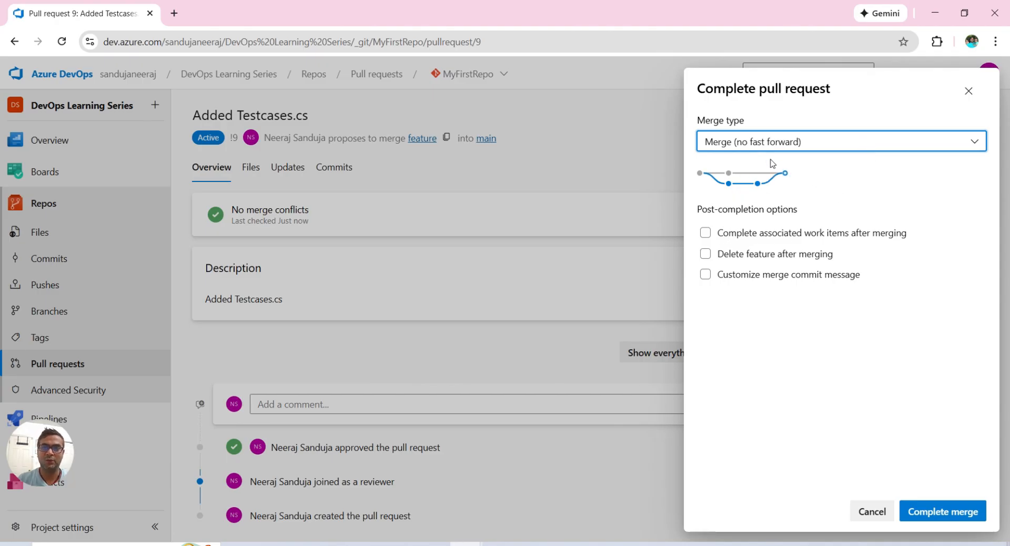
click(749, 143)
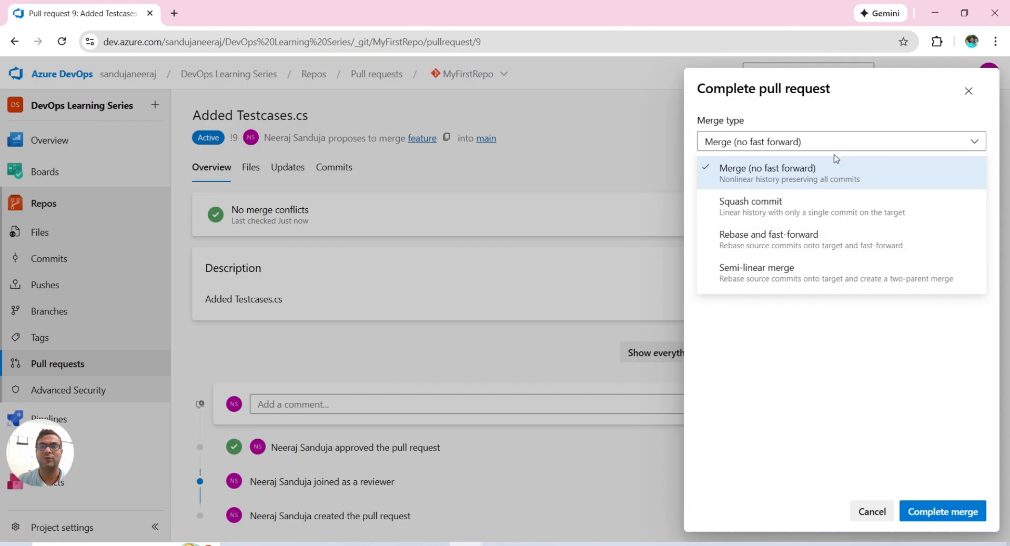
click(718, 509)
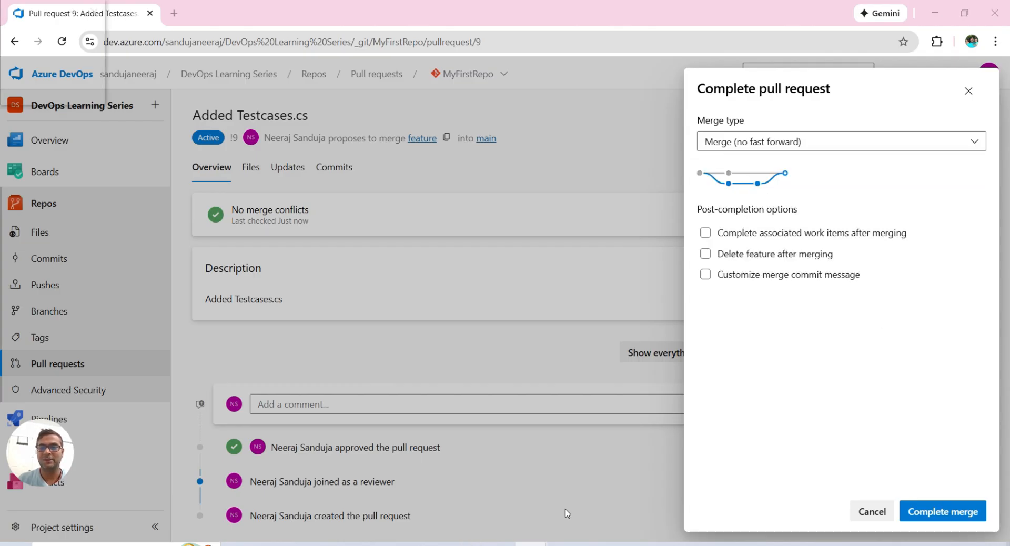
click(943, 512)
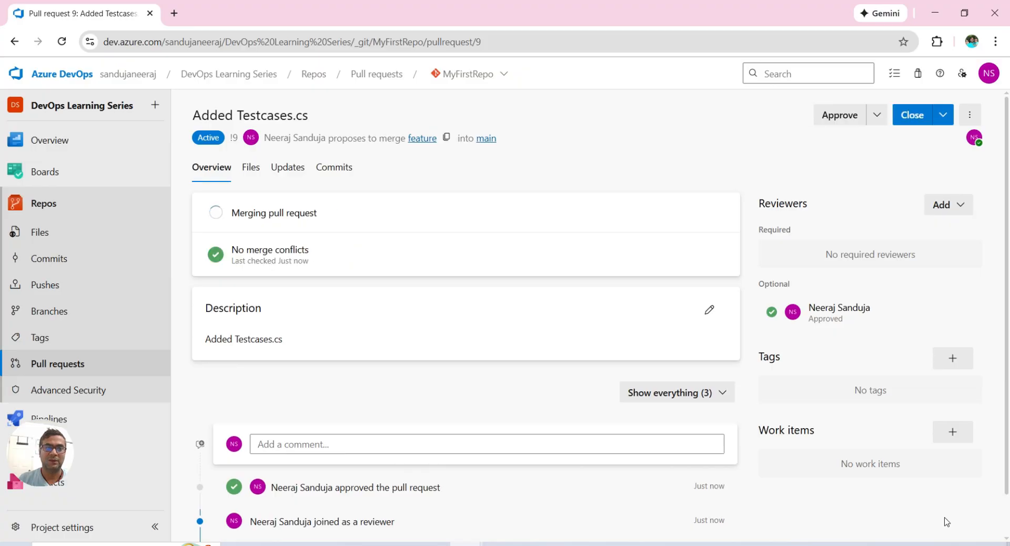